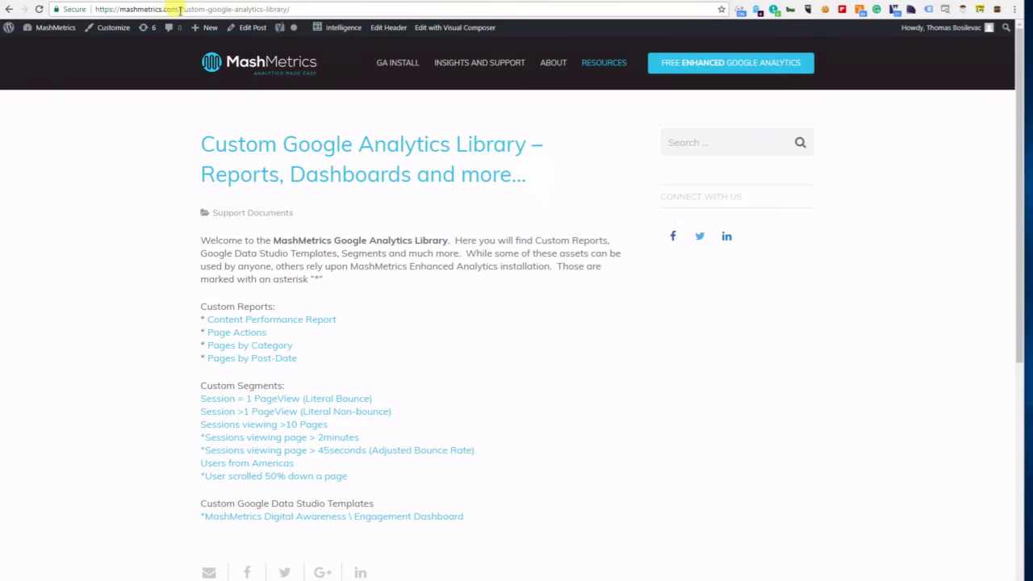
- Open the Google Analytics Custom Library page from the MashMetrics site's resources
{"action": "mouse_move", "coordinate": [605, 64]}
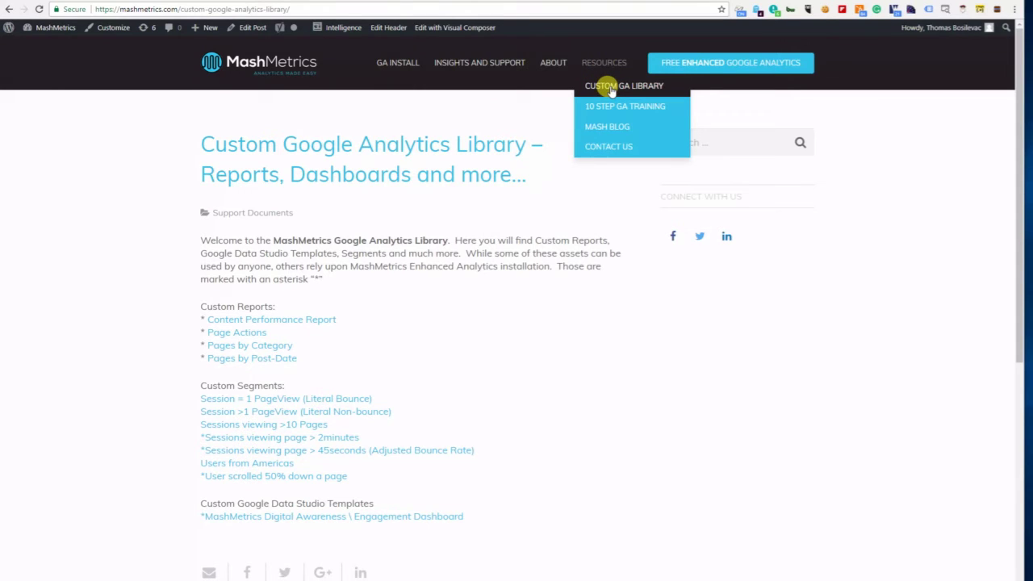
{"action": "left_click", "coordinate": [607, 87]}
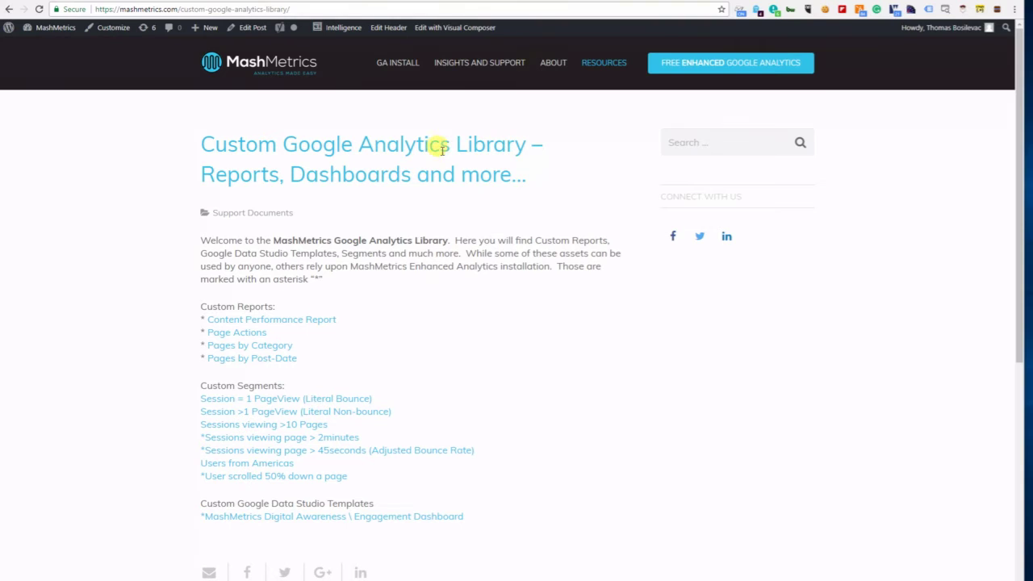
{"action": "left_click", "coordinate": [605, 63]}
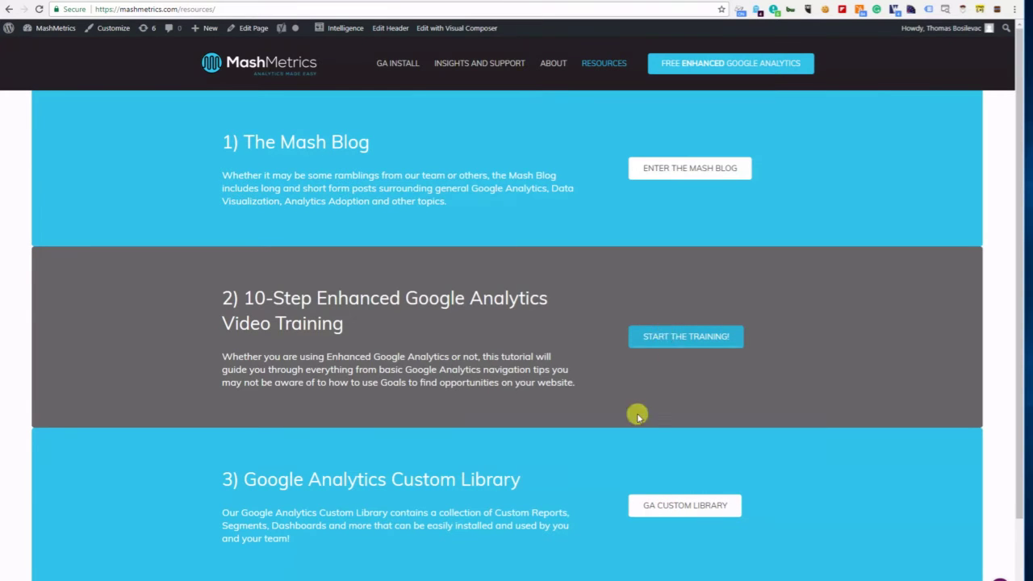
{"action": "left_click", "coordinate": [678, 513]}
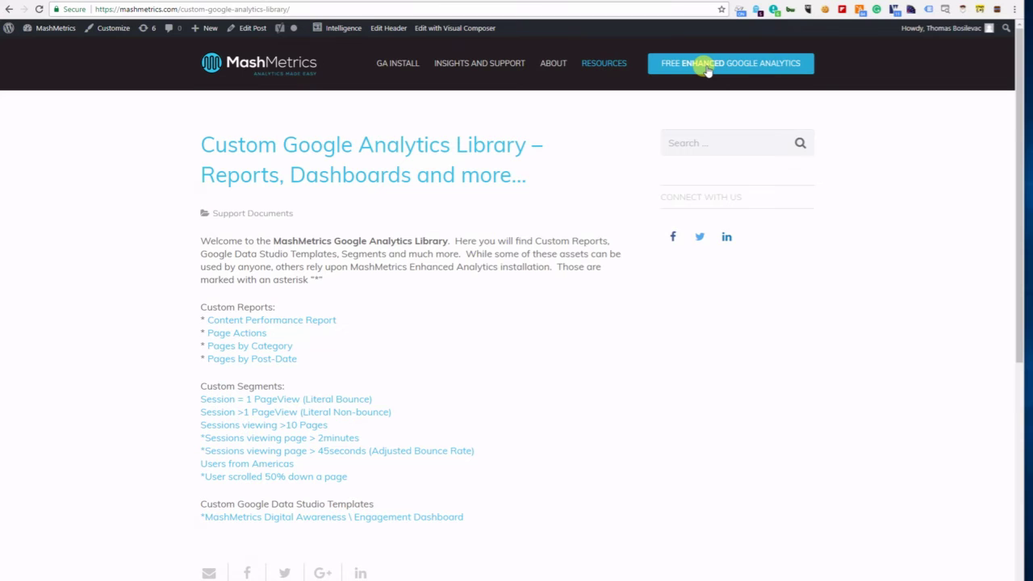
- Import the Page Actions custom report from the library into the MASTER - Boulder Locavore view
{"action": "left_click", "coordinate": [251, 334]}
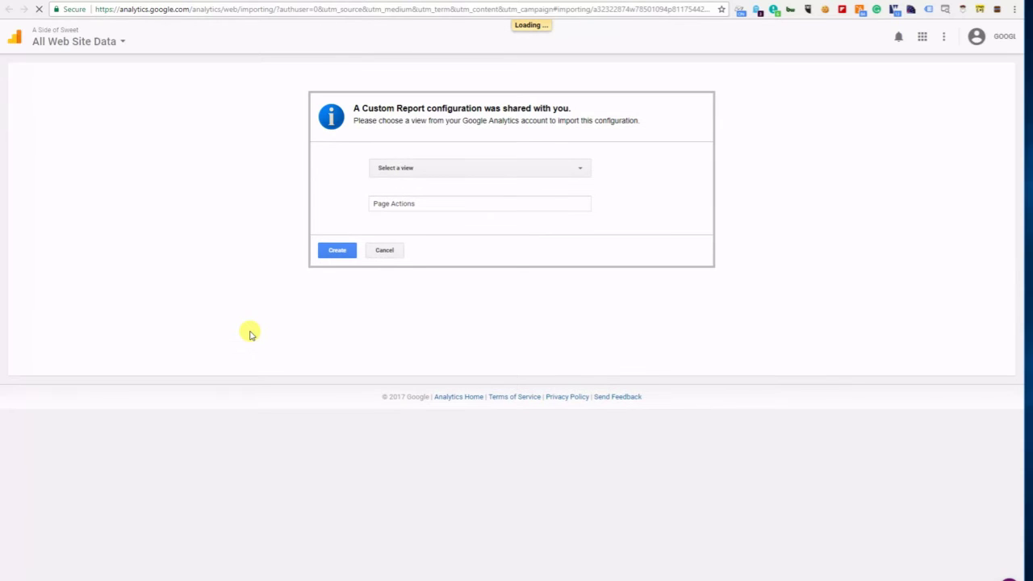
{"action": "left_click", "coordinate": [468, 168]}
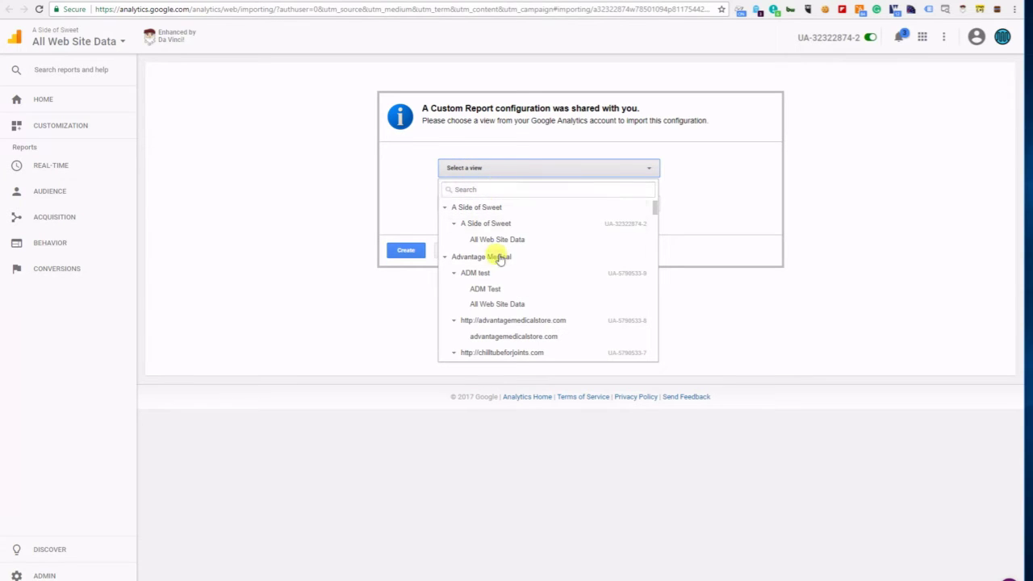
{"action": "scroll", "coordinate": [498, 267], "scroll_direction": "down", "scroll_amount": 3}
{"action": "scroll", "coordinate": [501, 272], "scroll_direction": "down", "scroll_amount": 12}
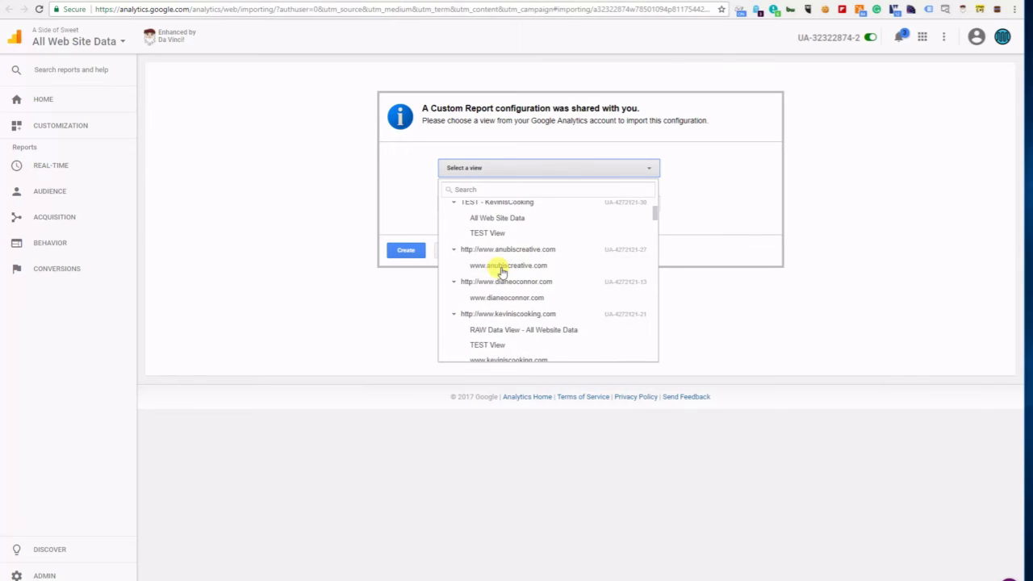
{"action": "scroll", "coordinate": [500, 272], "scroll_direction": "down", "scroll_amount": 15}
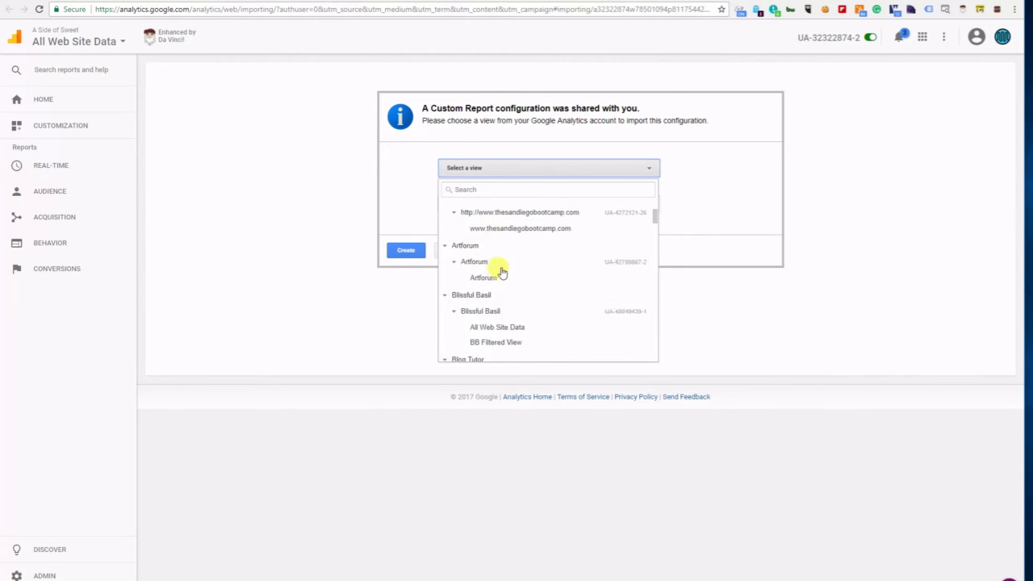
{"action": "left_click", "coordinate": [498, 267]}
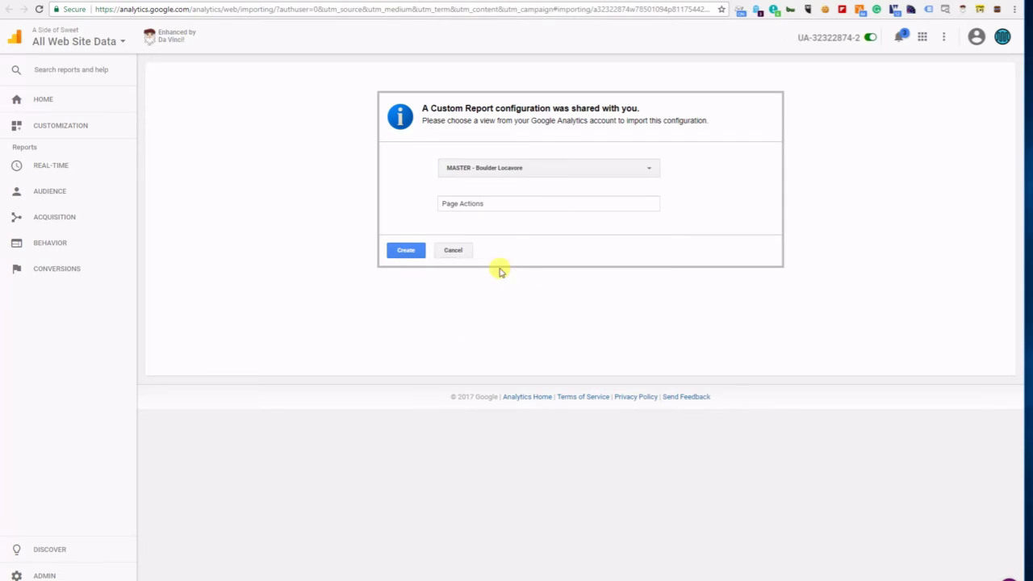
{"action": "left_click", "coordinate": [405, 253]}
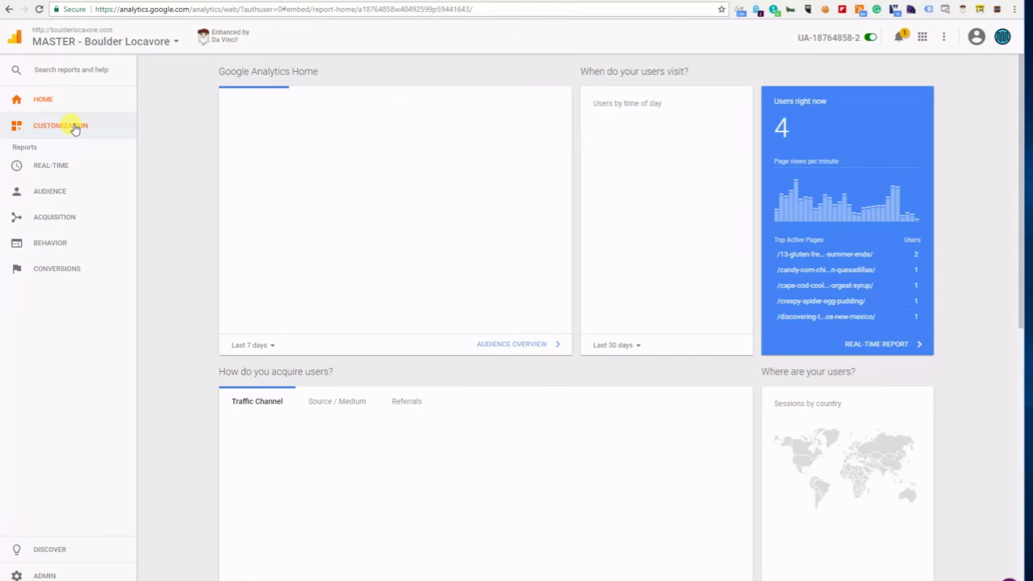
- Check the Boulder Locavore view's list of custom reports and return to the MashMetrics library page
{"action": "left_click", "coordinate": [74, 127]}
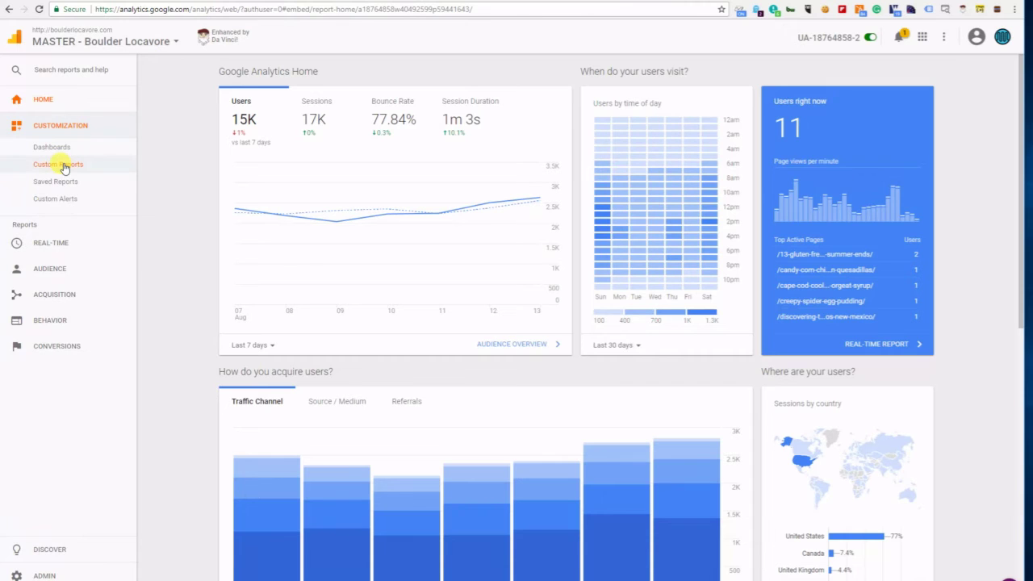
{"action": "left_click", "coordinate": [64, 165]}
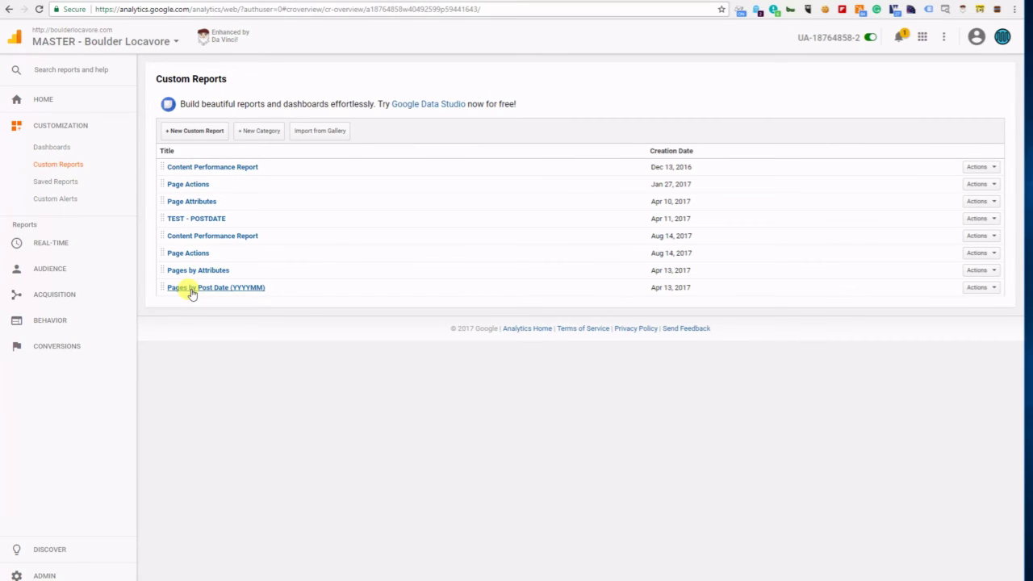
{"action": "left_click", "coordinate": [66, 0]}
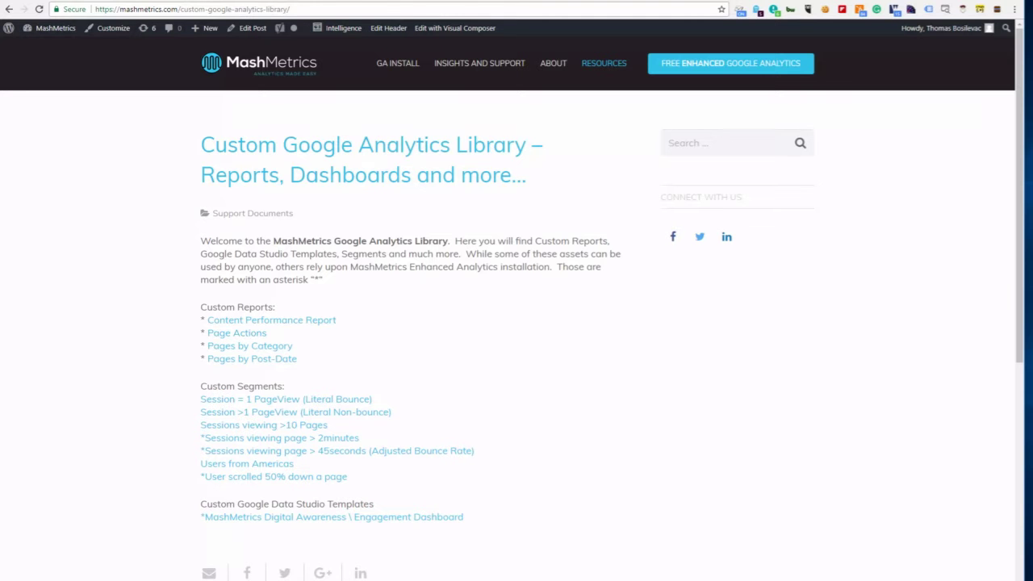
- Import the library's "Session = 1 PageView (Literal Bounce)" segment for any view, save it, and look it up among the saved segments
{"action": "scroll", "coordinate": [337, 289], "scroll_direction": "down", "scroll_amount": 2}
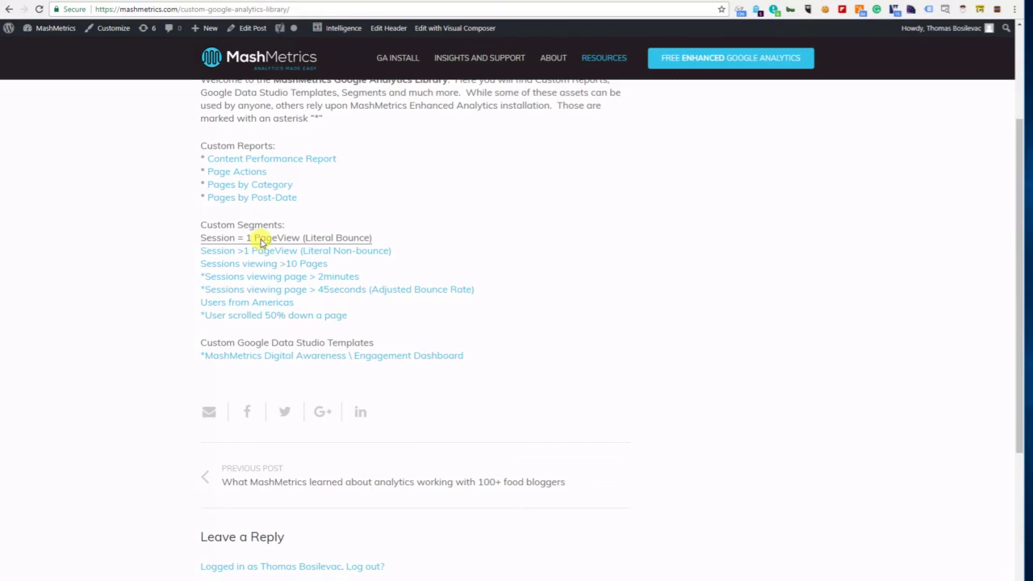
{"action": "left_click", "coordinate": [260, 239]}
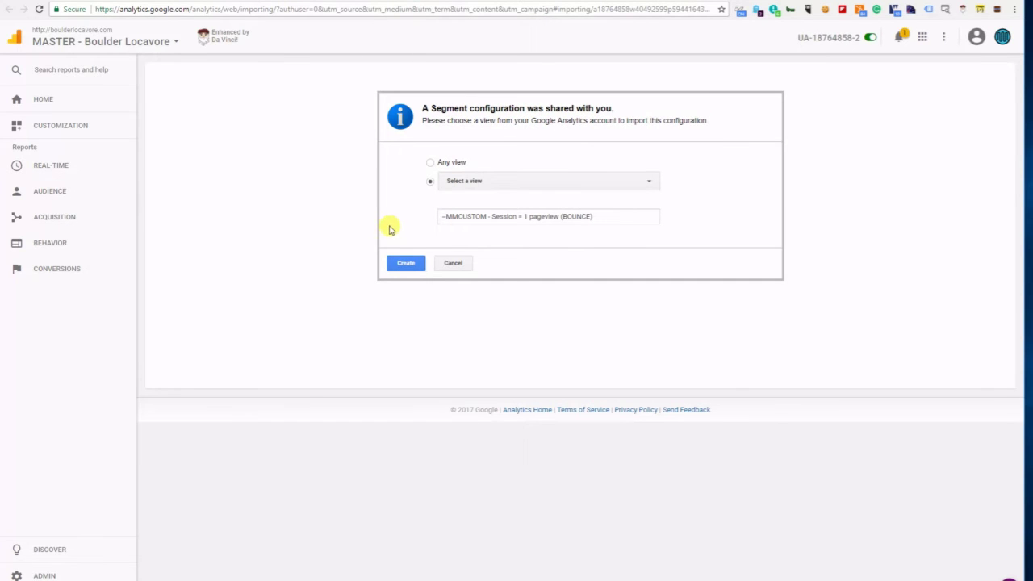
{"action": "left_click", "coordinate": [431, 163]}
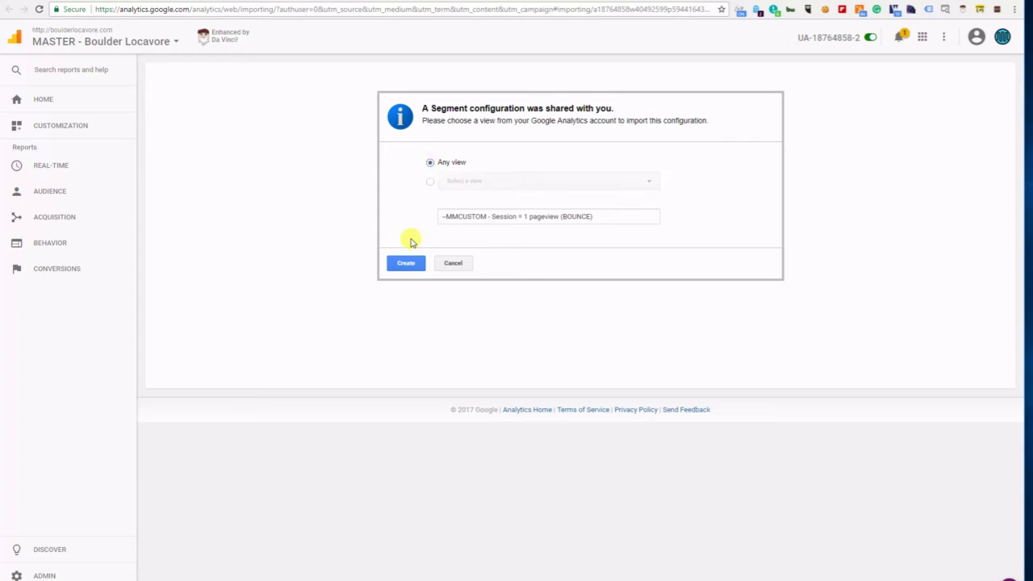
{"action": "left_click", "coordinate": [406, 264]}
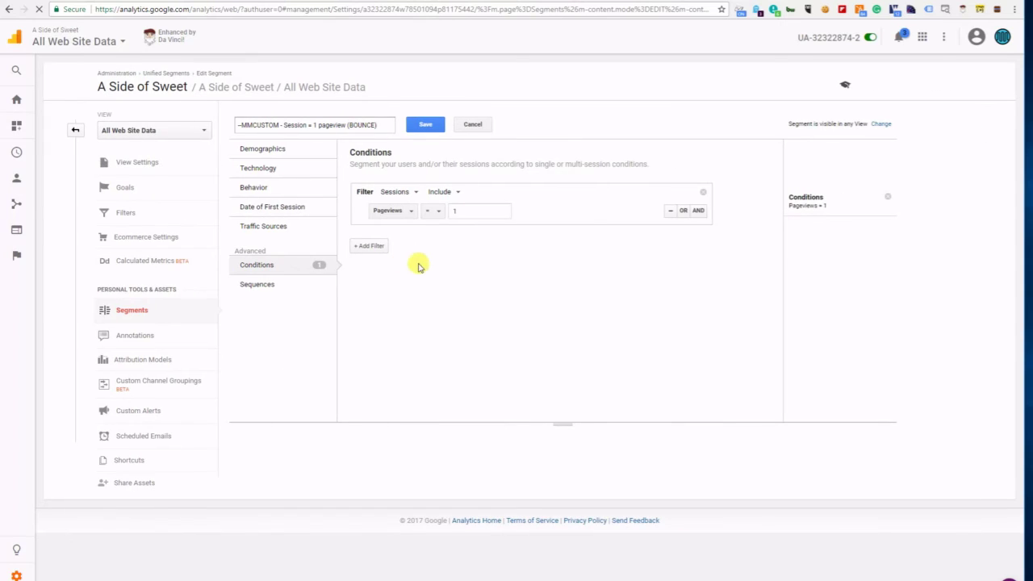
{"action": "left_click", "coordinate": [424, 127]}
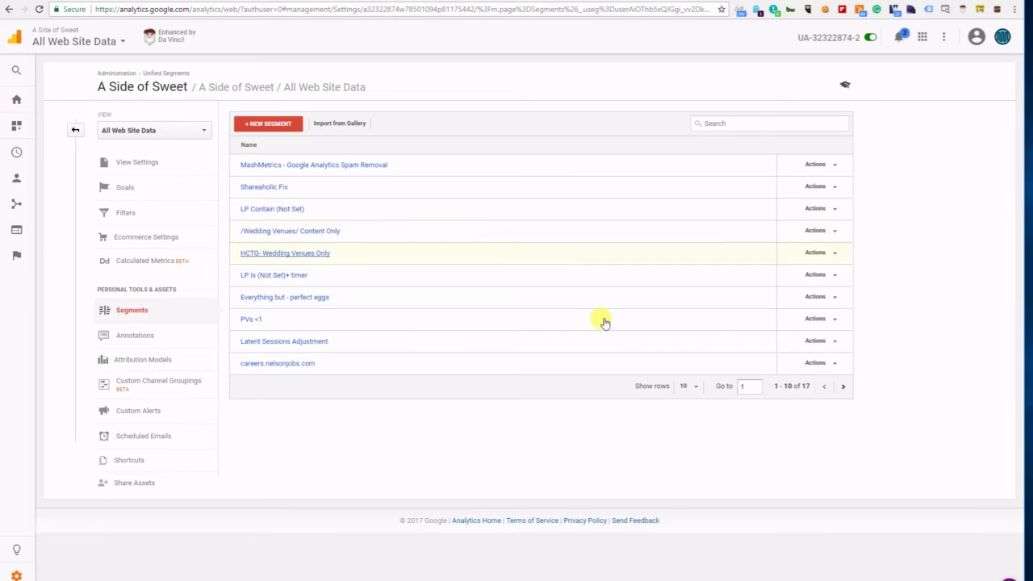
{"action": "left_click", "coordinate": [843, 387]}
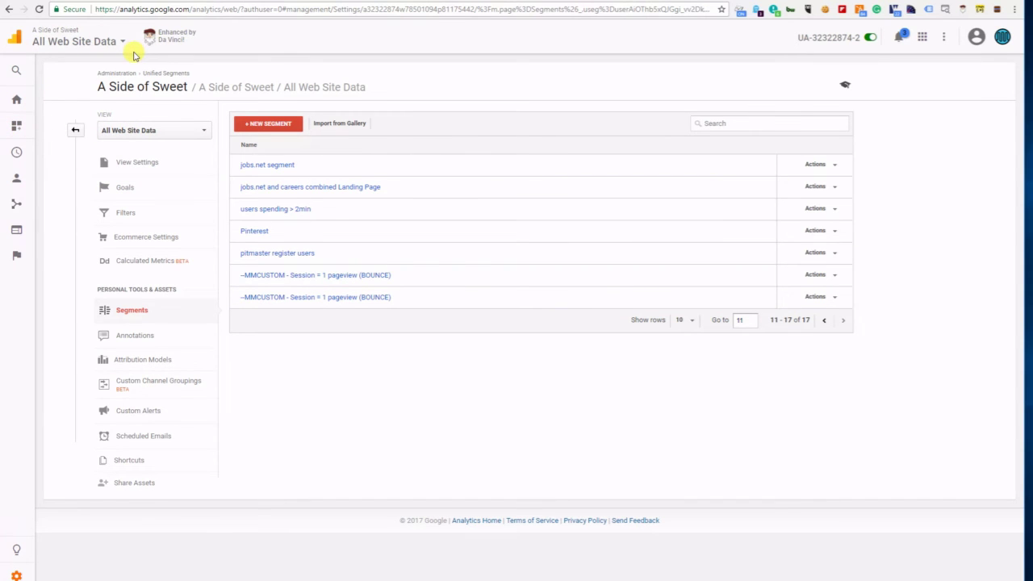
- Open the MashMetrics Digital Awareness dashboard template from the library in Data Studio and start a copy of the report
{"action": "left_click", "coordinate": [129, 1]}
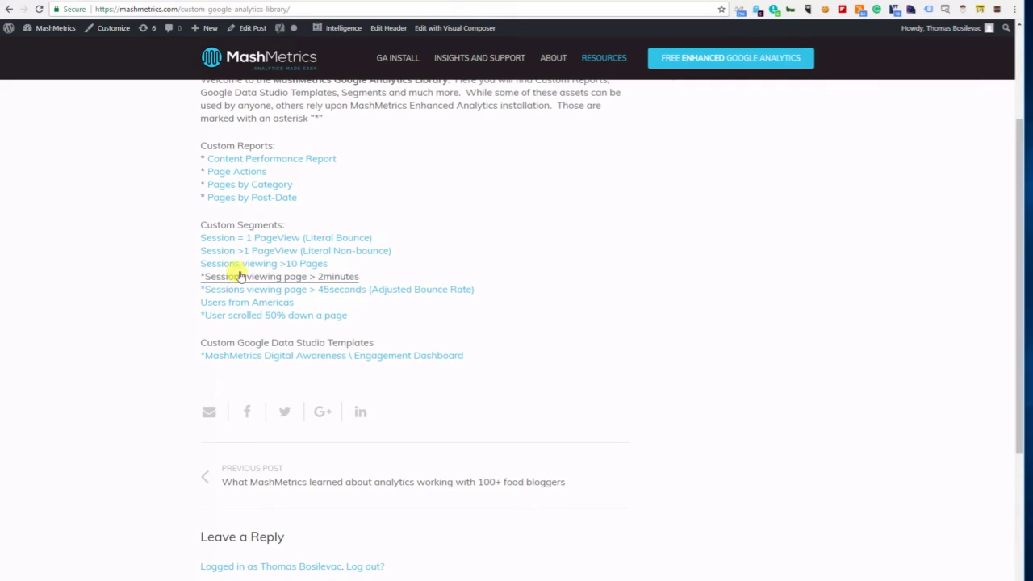
{"action": "left_click", "coordinate": [279, 356]}
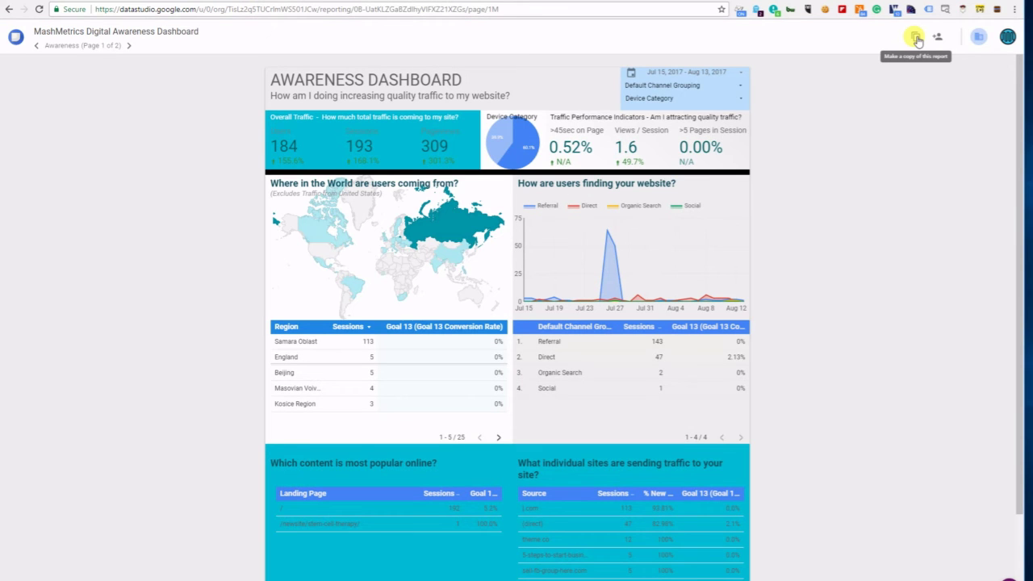
{"action": "left_click", "coordinate": [917, 38]}
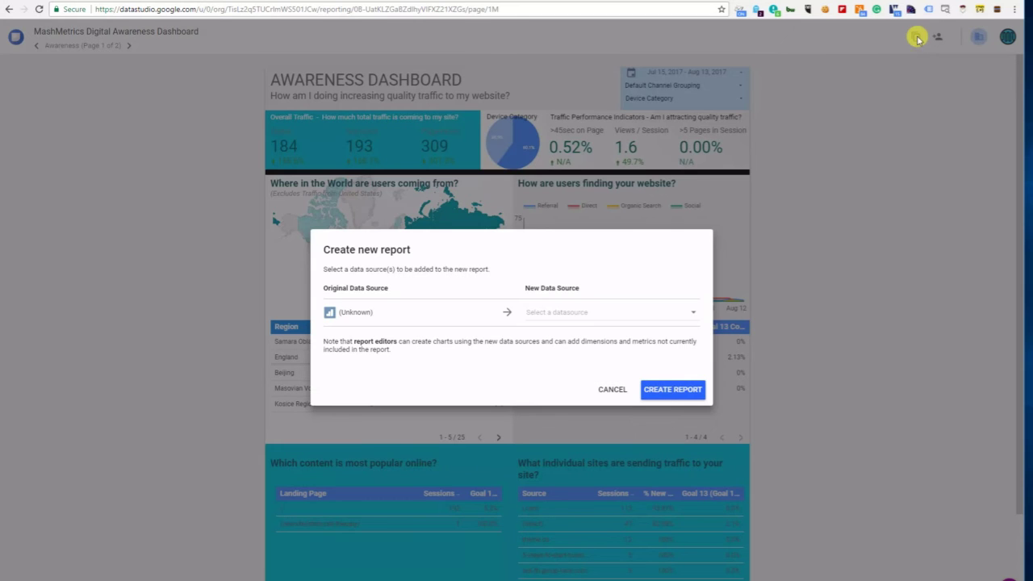
{"action": "left_click", "coordinate": [568, 316]}
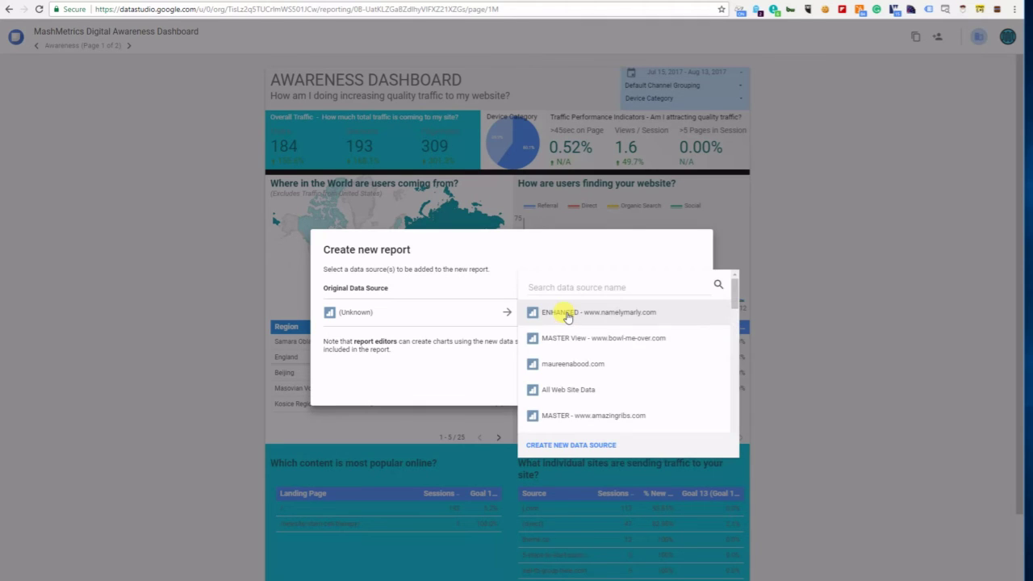
{"action": "left_click", "coordinate": [585, 445]}
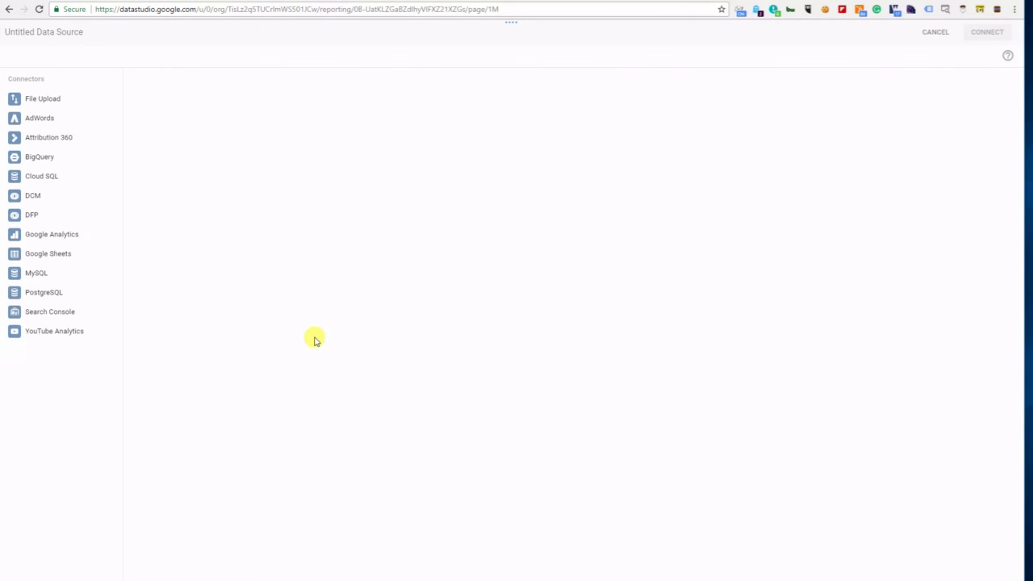
{"action": "left_click", "coordinate": [59, 236]}
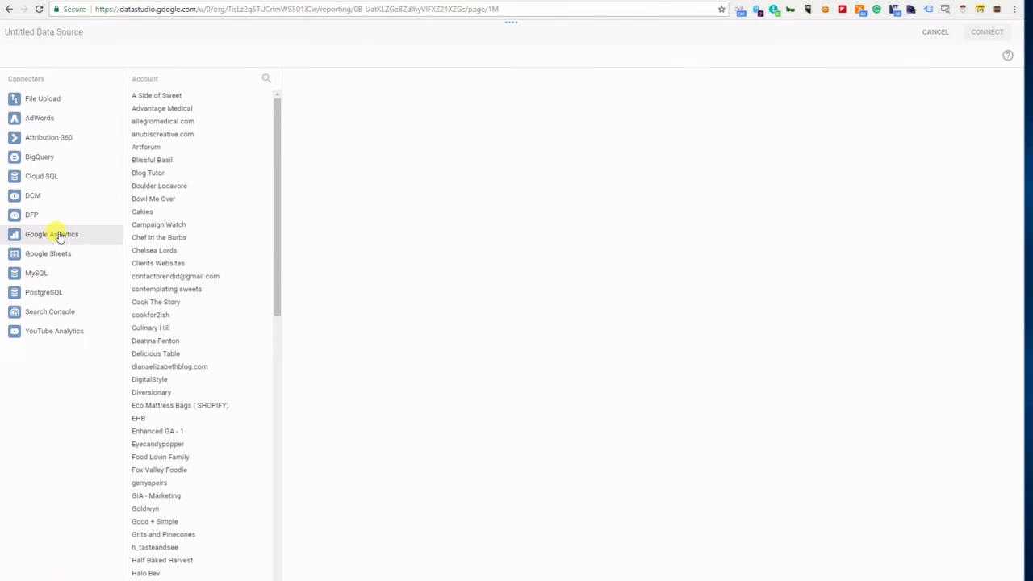
{"action": "left_click", "coordinate": [202, 436]}
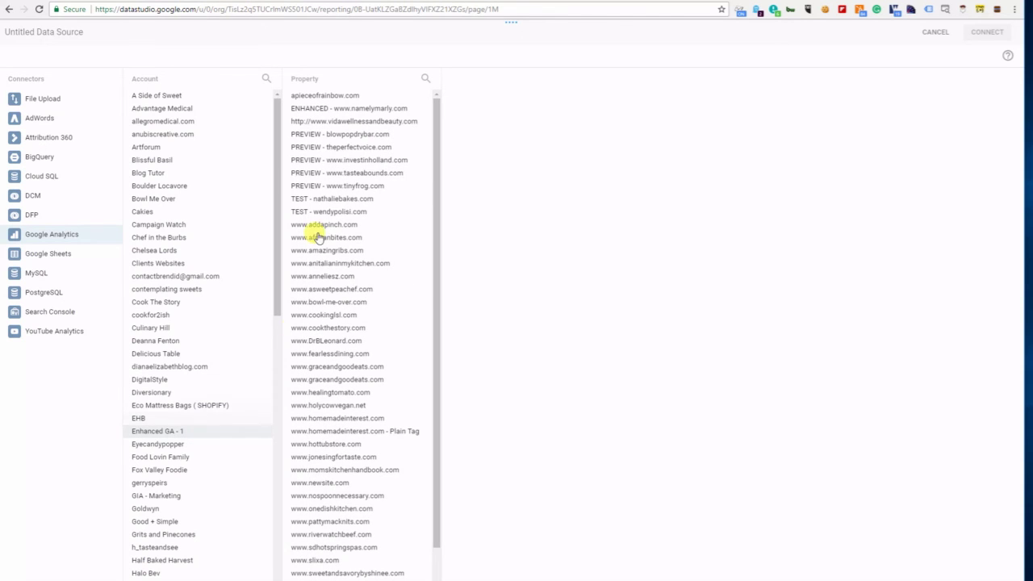
{"action": "left_click", "coordinate": [337, 108]}
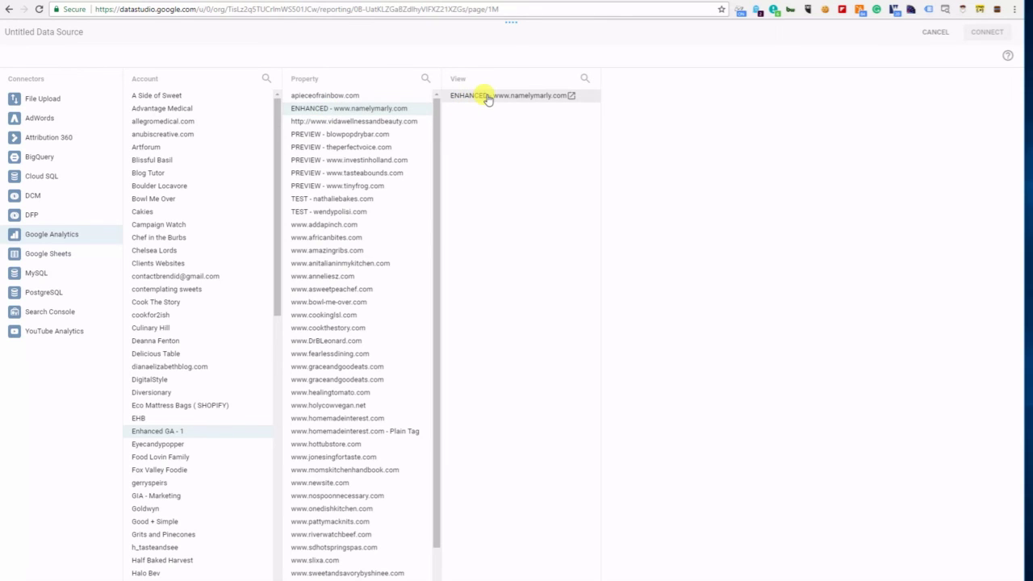
{"action": "left_click", "coordinate": [493, 98]}
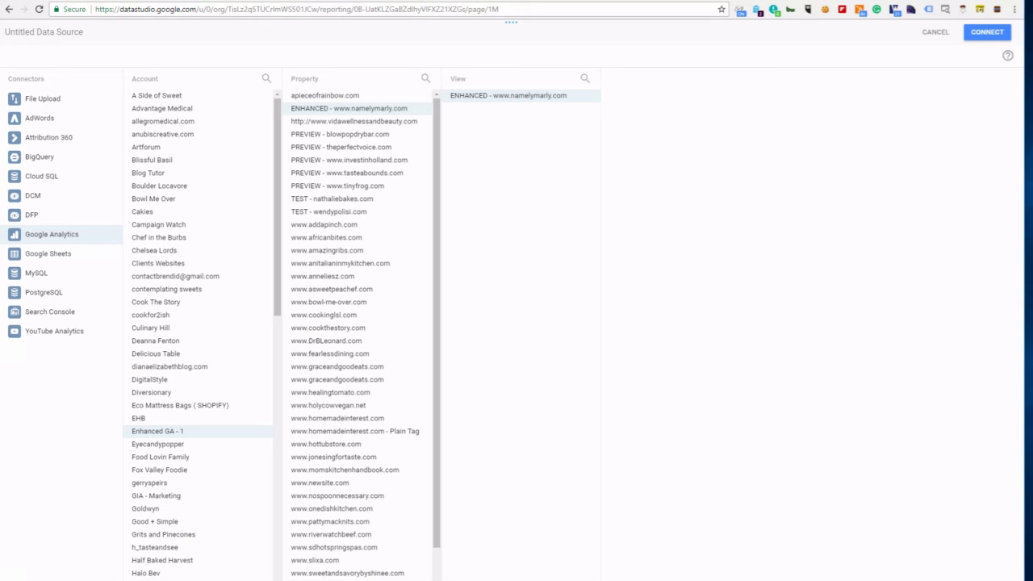
{"action": "left_click", "coordinate": [987, 32]}
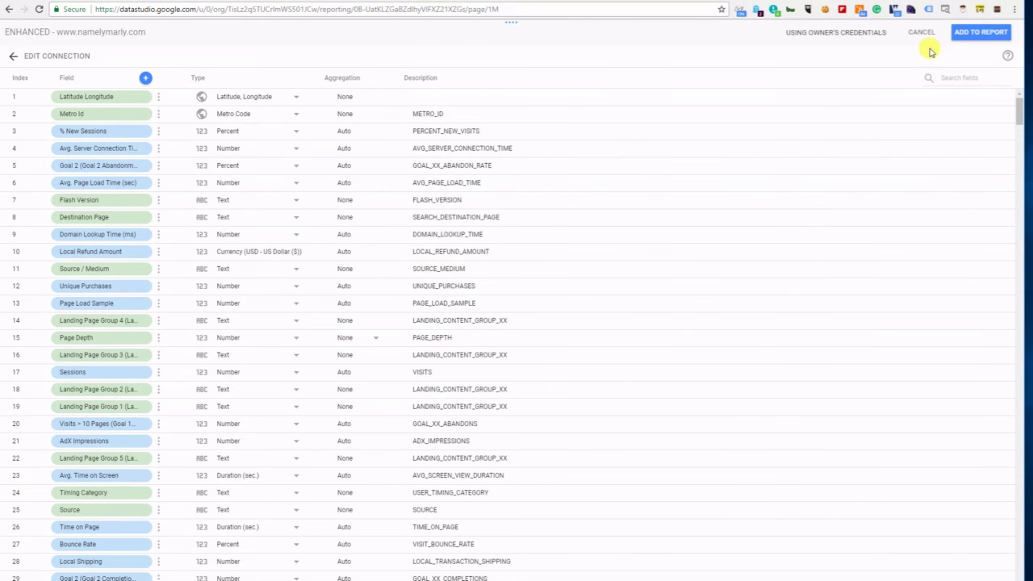
{"action": "left_click", "coordinate": [976, 38]}
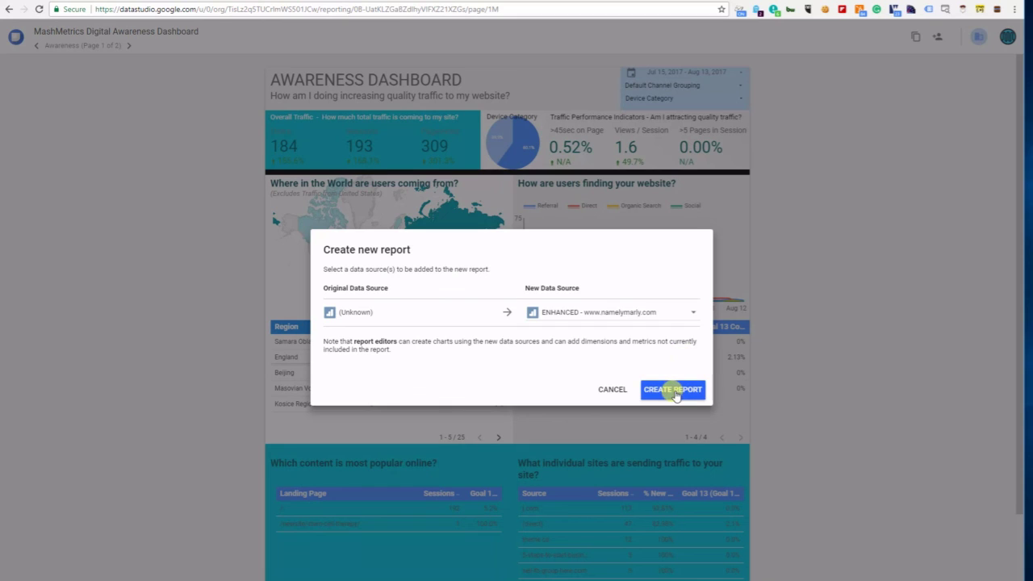
{"action": "left_click", "coordinate": [674, 391]}
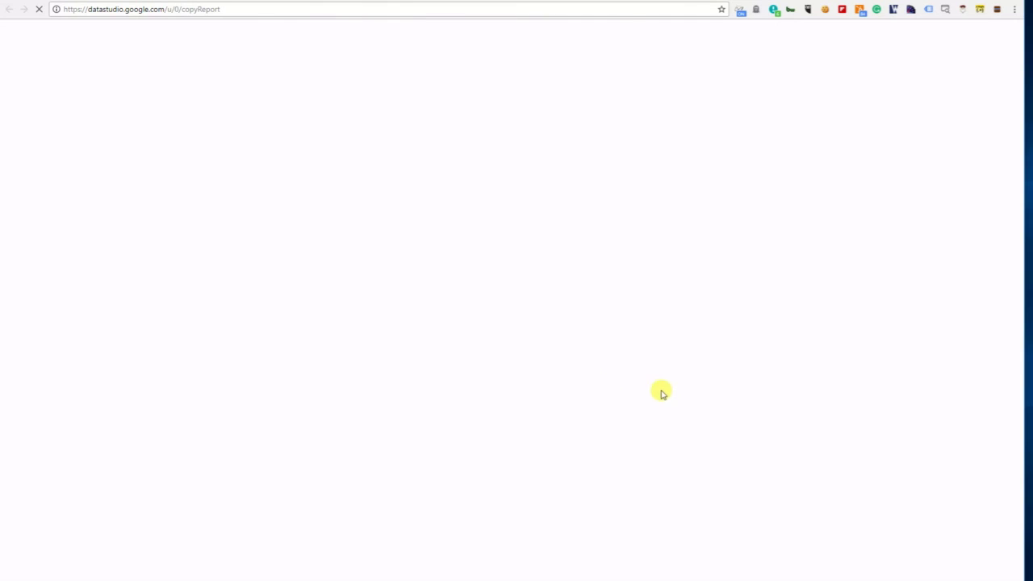